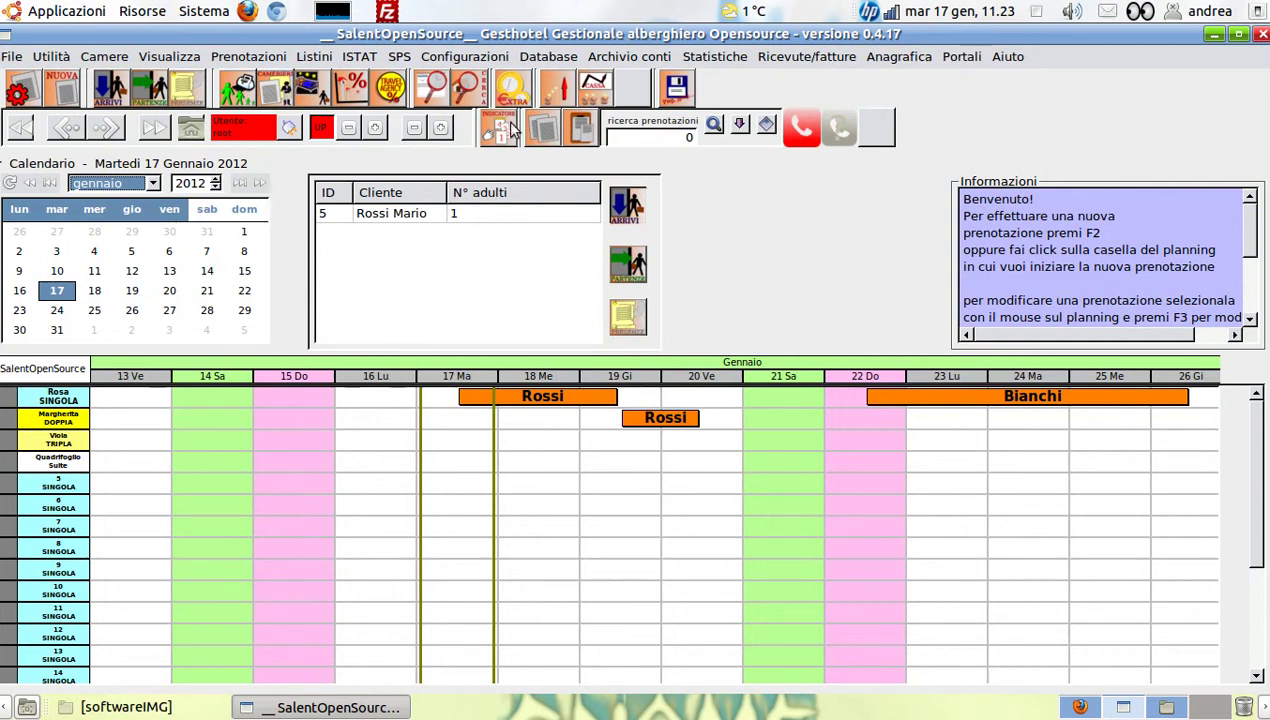
left_click(447, 58)
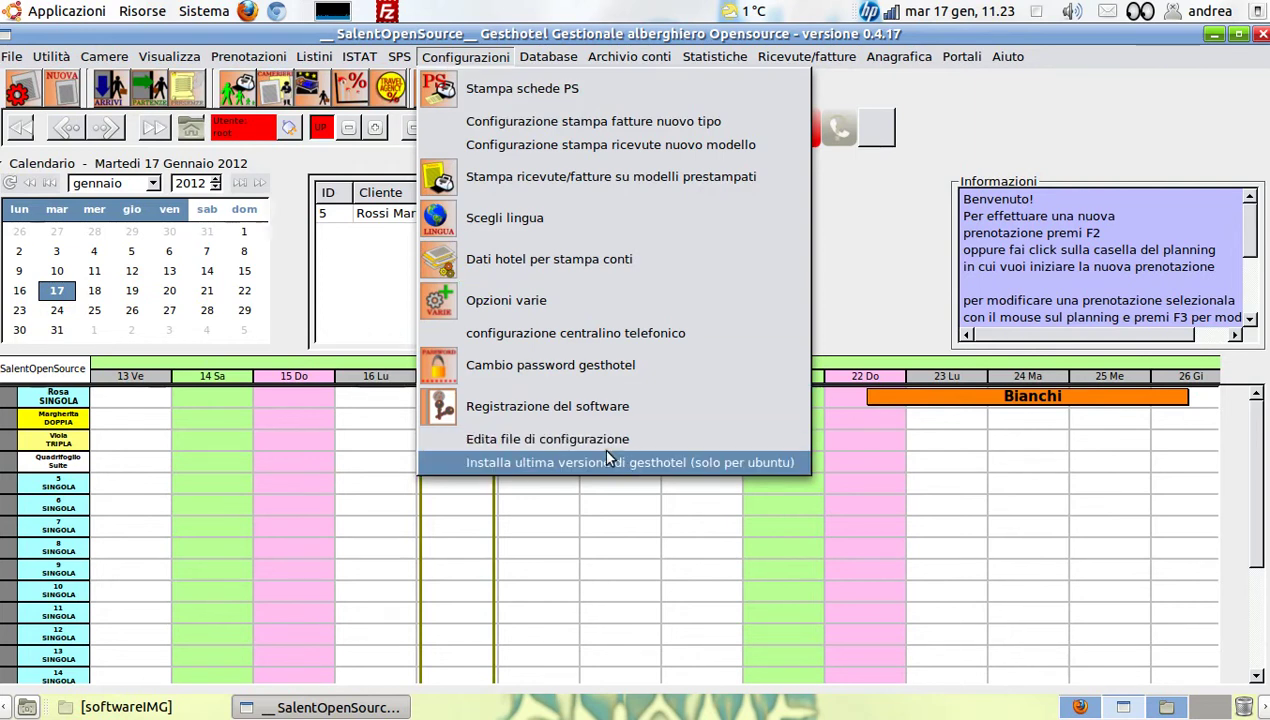
left_click(893, 205)
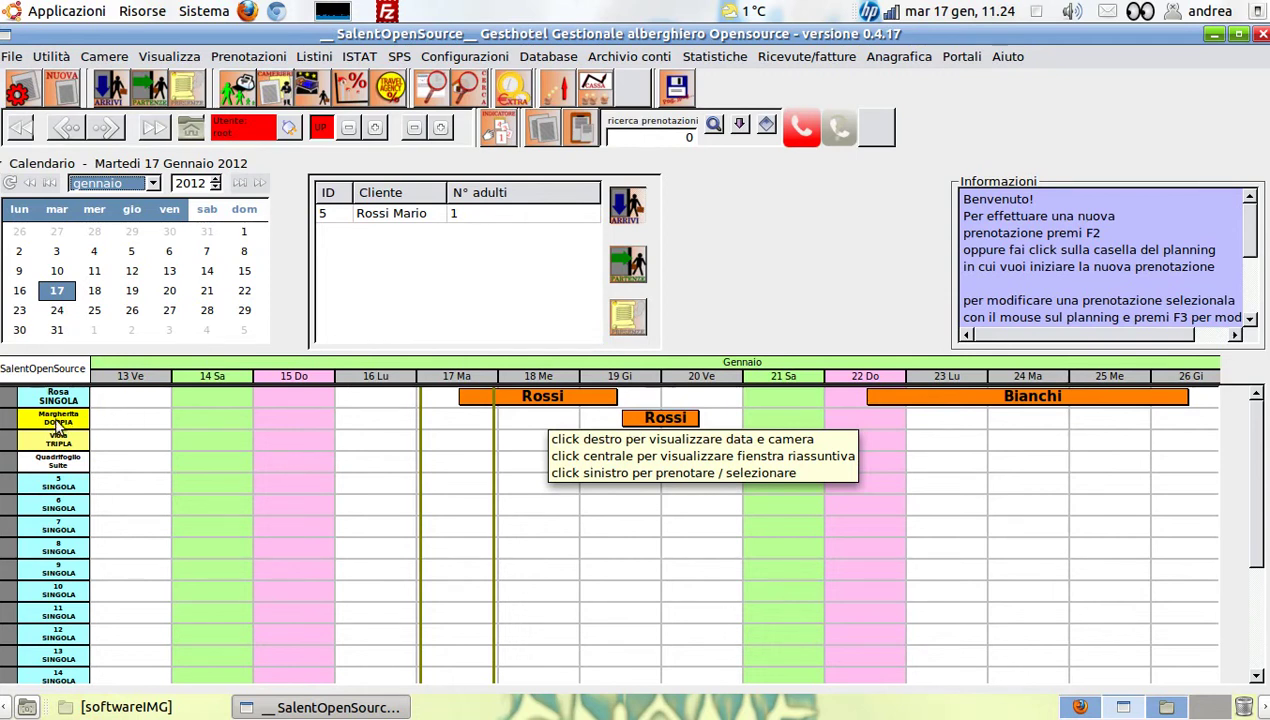
- Select the reservation starting 17 January in room Rosa to view its linked segment, declining to move it
left_click(576, 400)
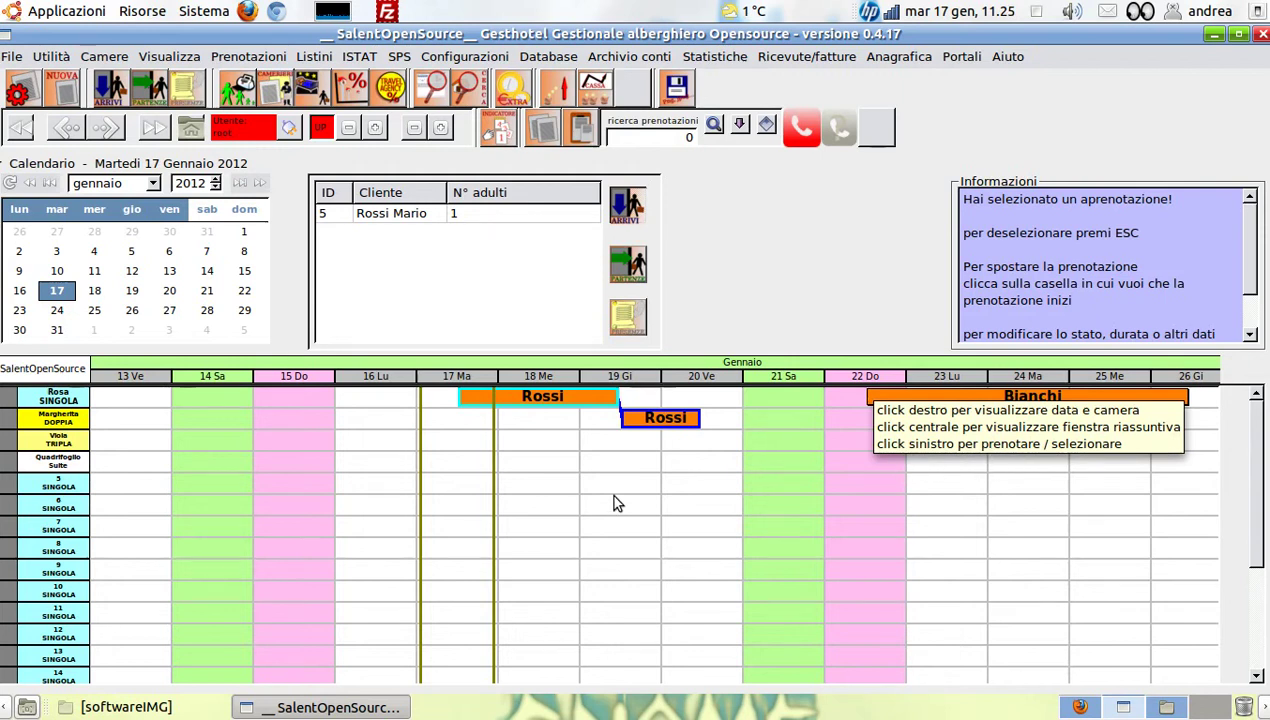
left_click(645, 402)
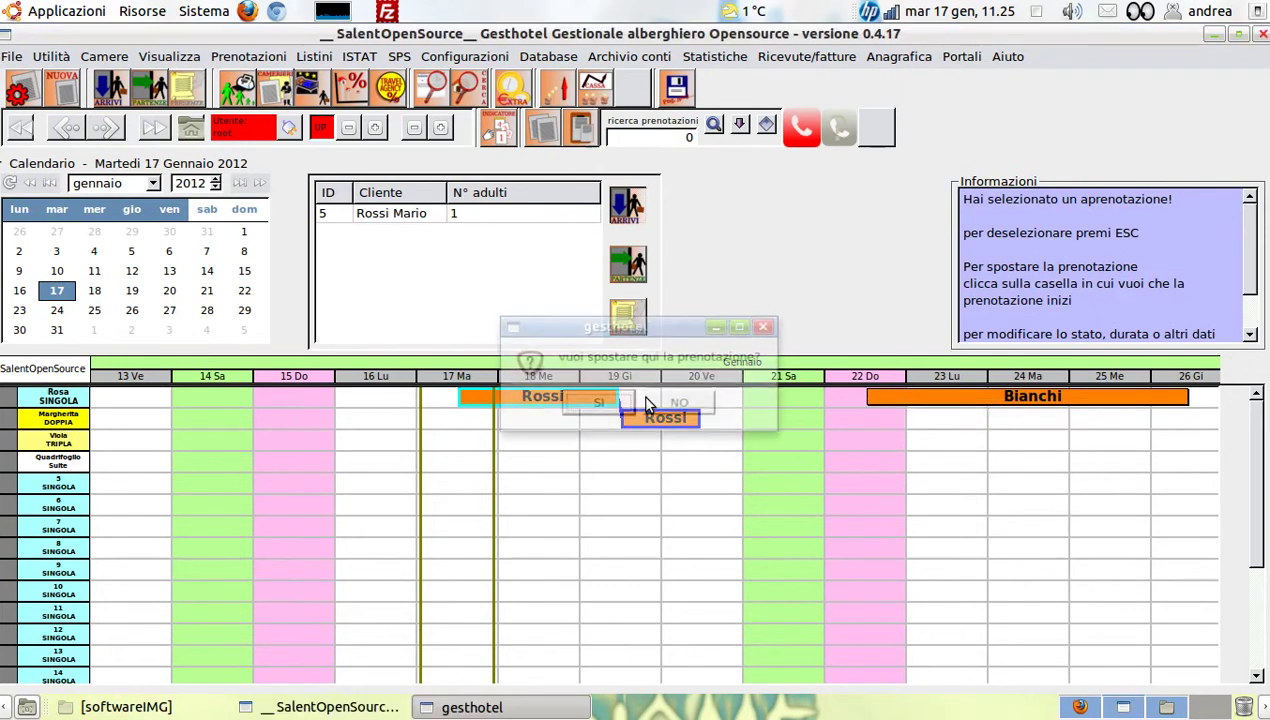
left_click(679, 403)
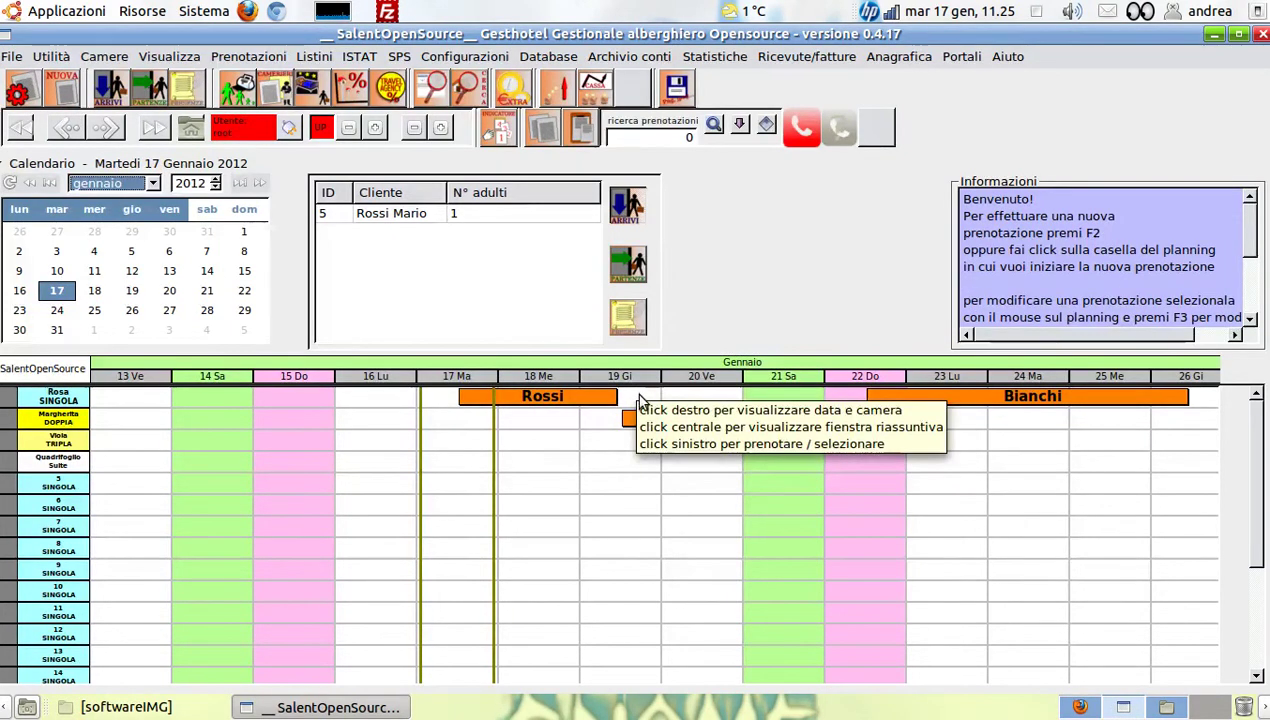
- Start a new individual reservation in room Rosa with arrival on 19 January
left_click(640, 400)
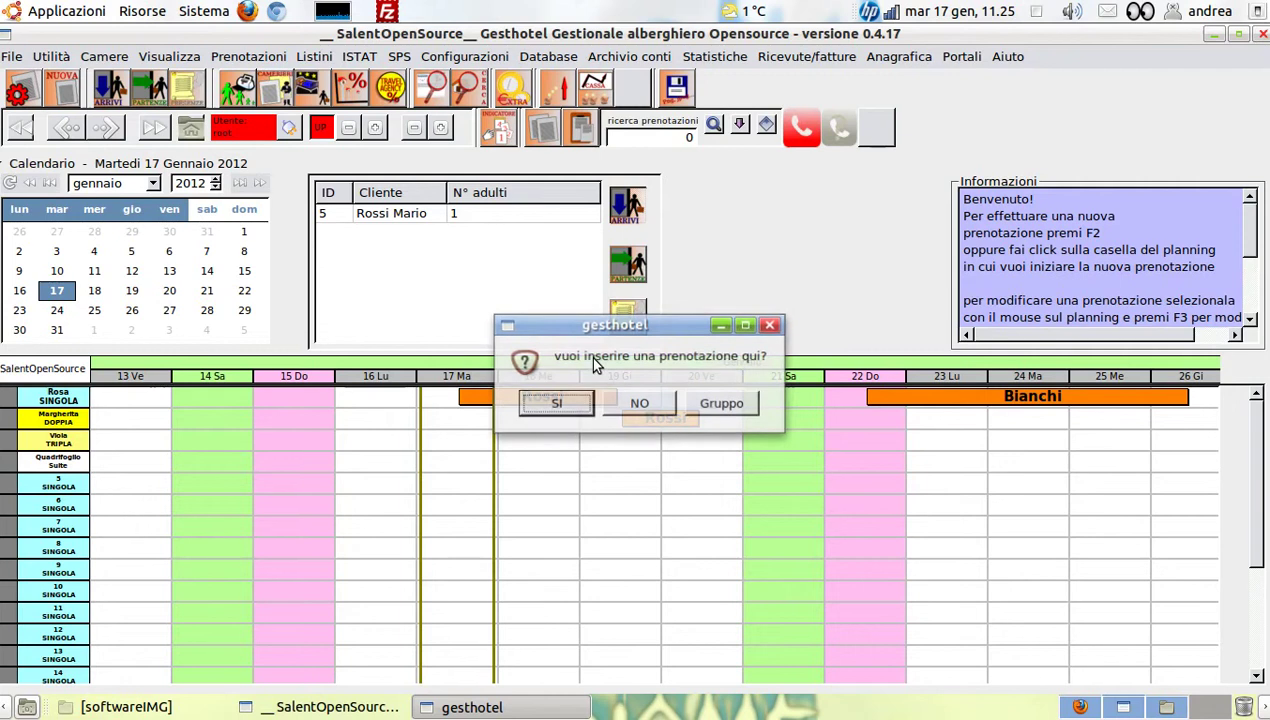
left_click_drag(665, 325, 675, 322)
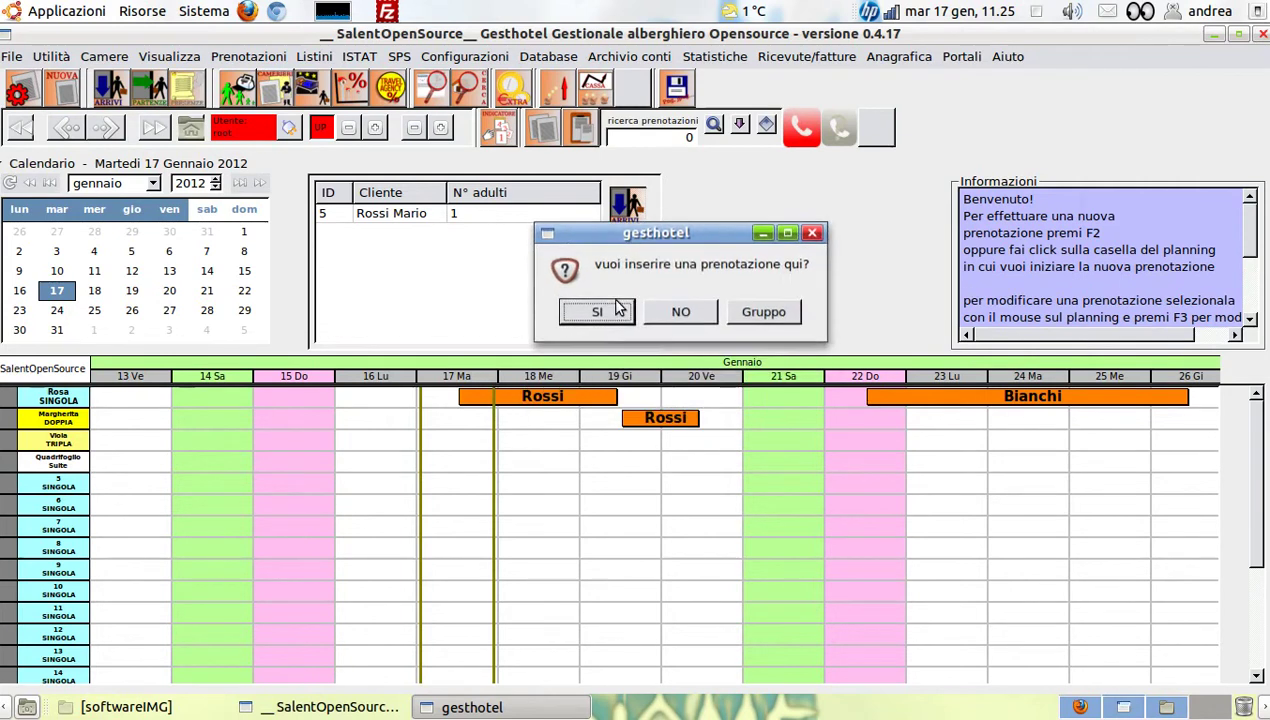
left_click(566, 400)
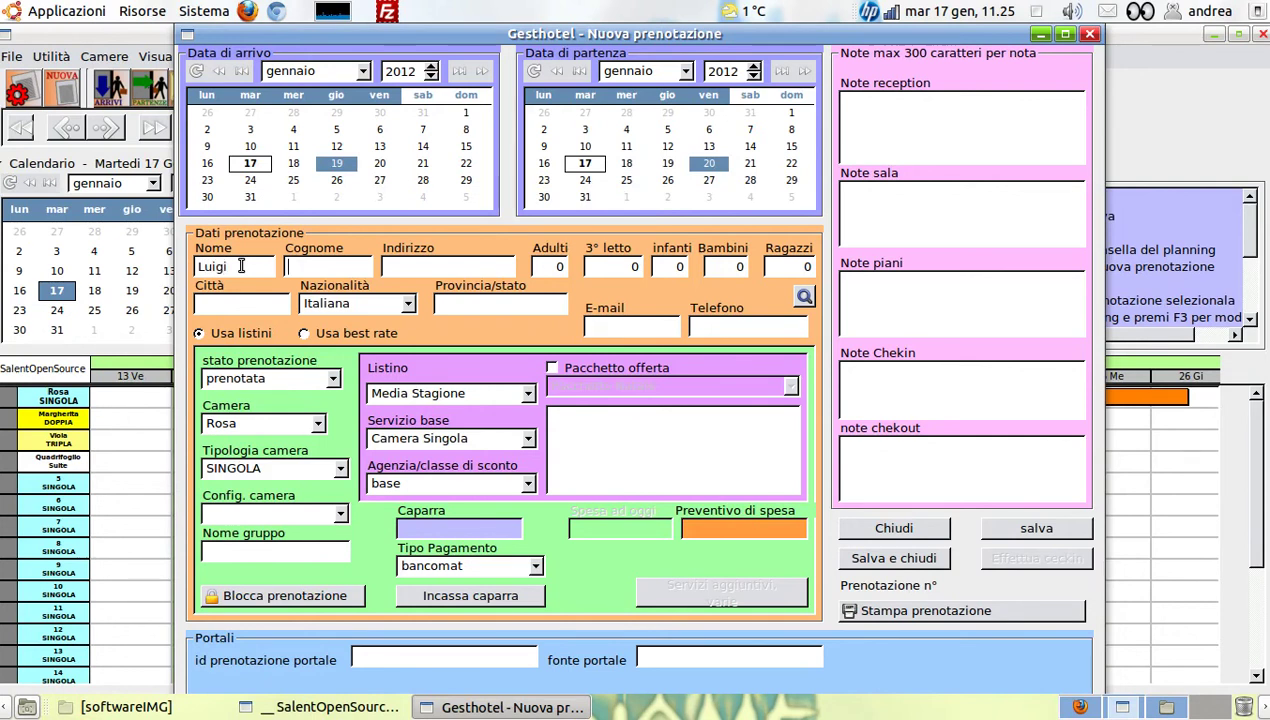
- Fill in the guest's name, address, city, province and phone number, set 1 adult, and save and close the reservation
type("Moretti")
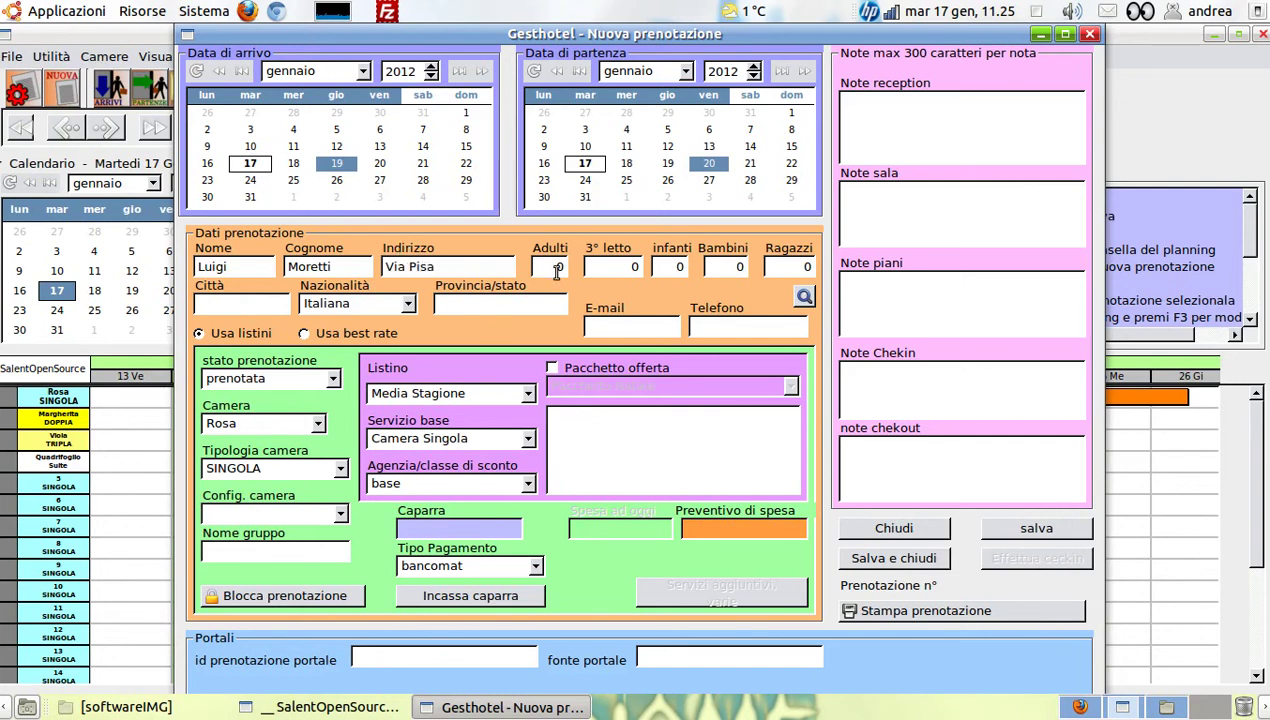
key("Tab")
type("1")
left_click(240, 300)
left_click(452, 305)
left_click(733, 332)
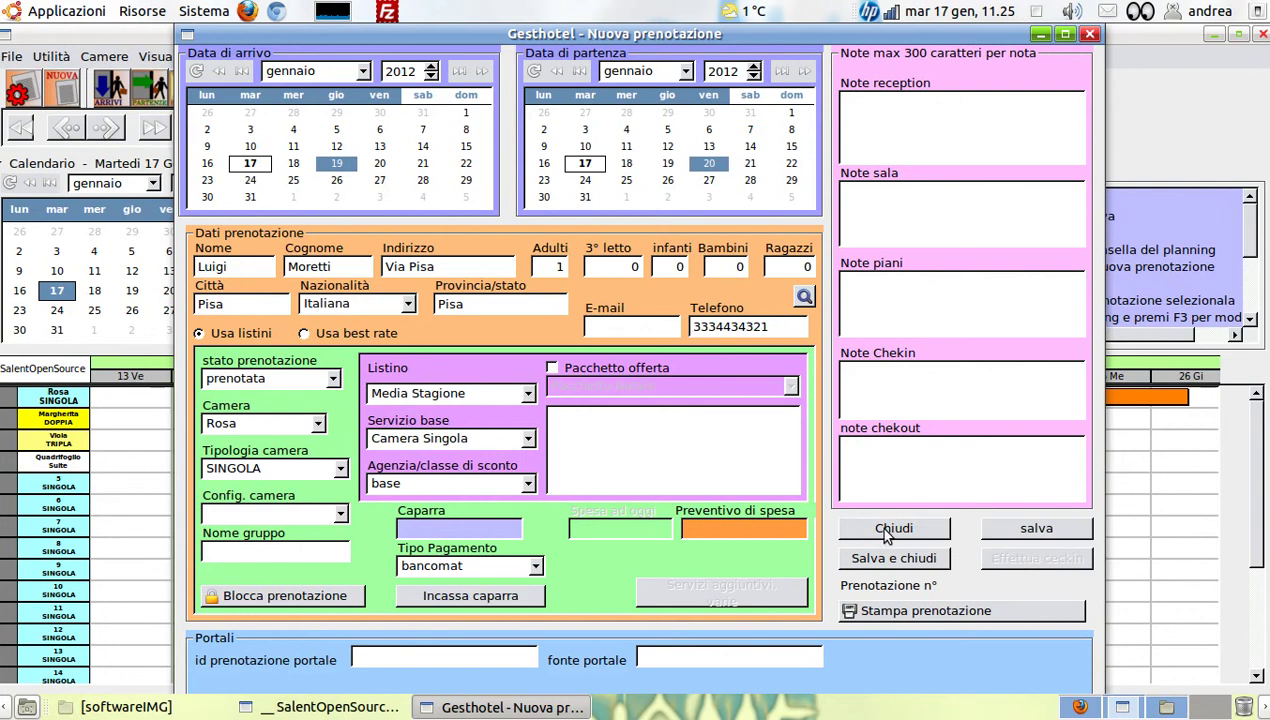
left_click(1008, 530)
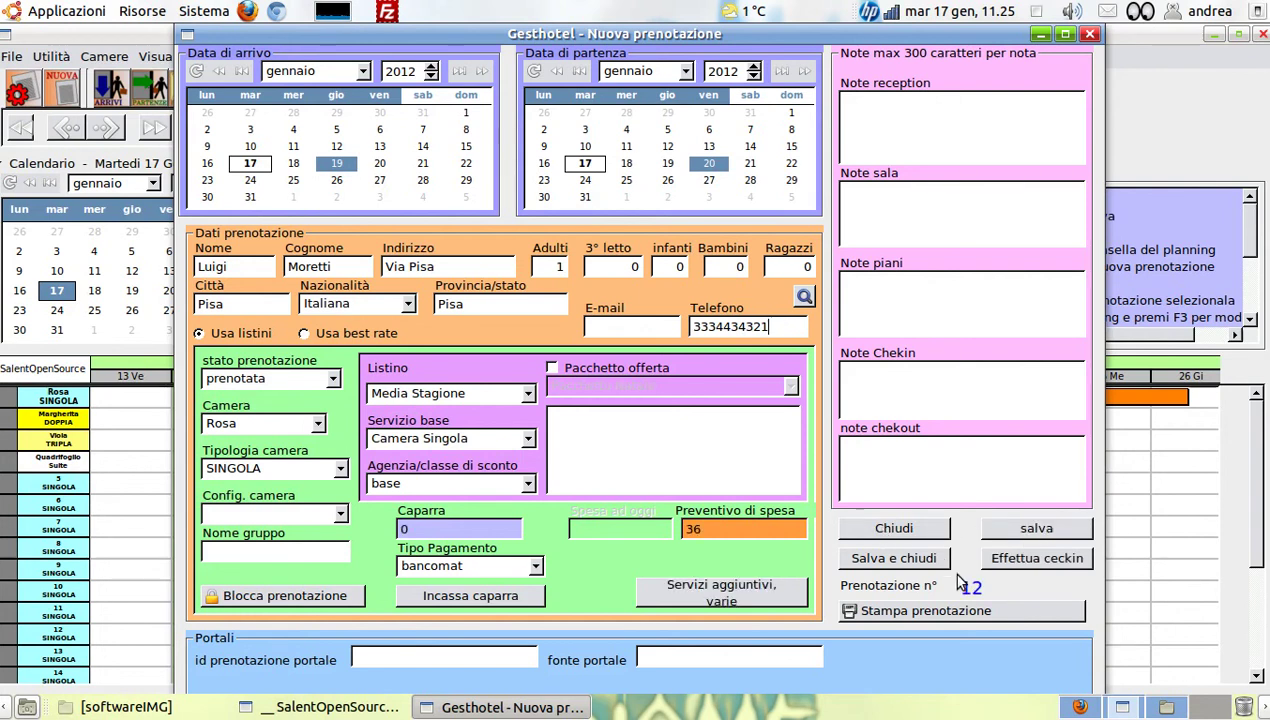
left_click(910, 530)
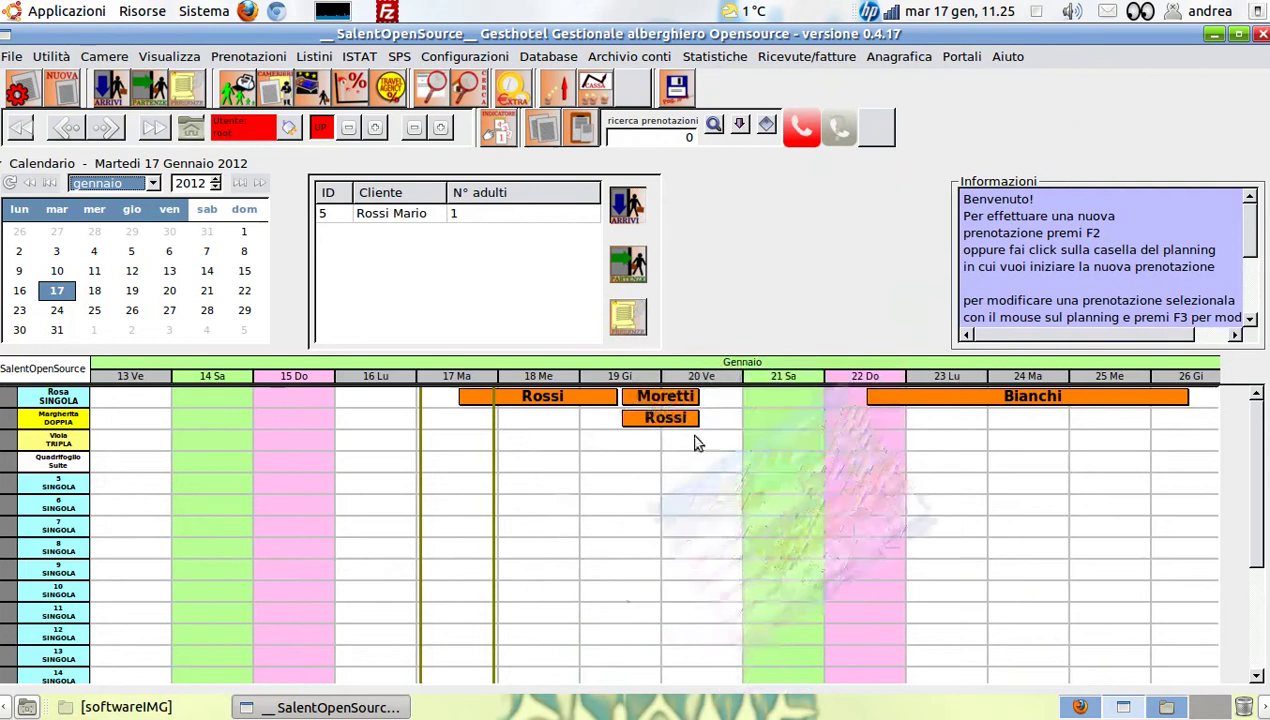
- Edit the new reservation in room Rosa, set its departure date to 24 January 2012, and try to save it
left_click(632, 398)
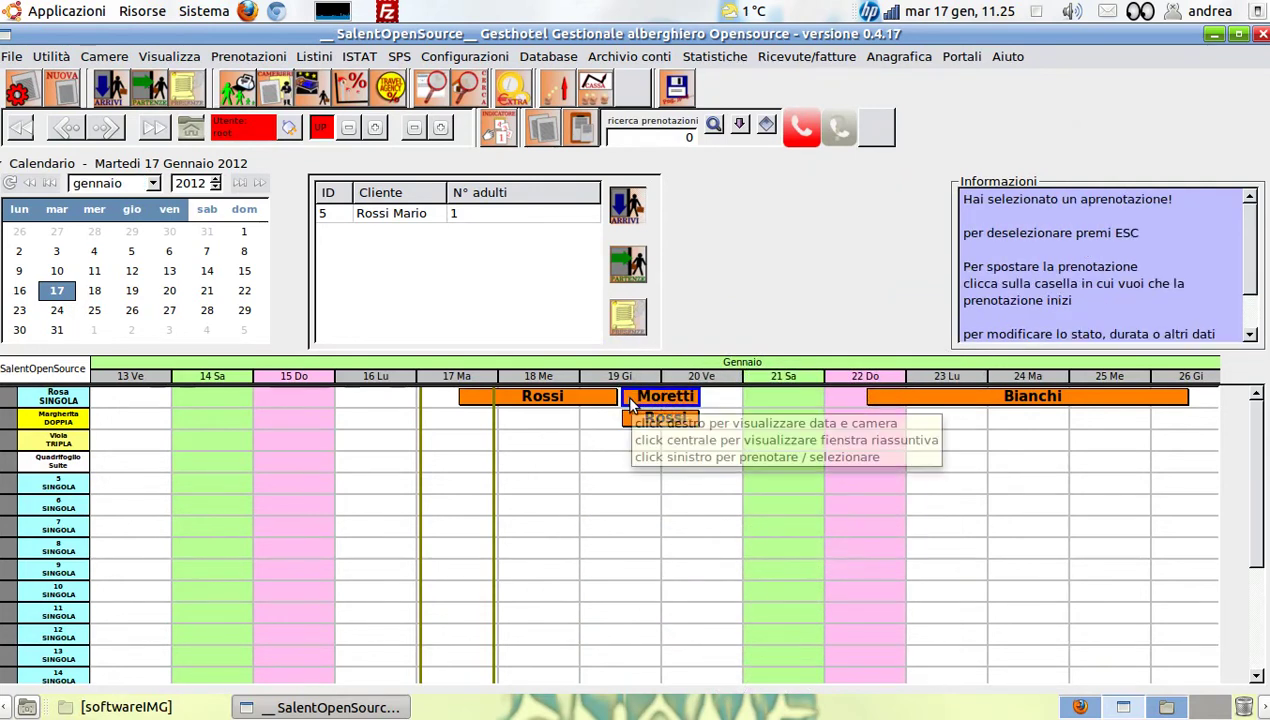
right_click(632, 399)
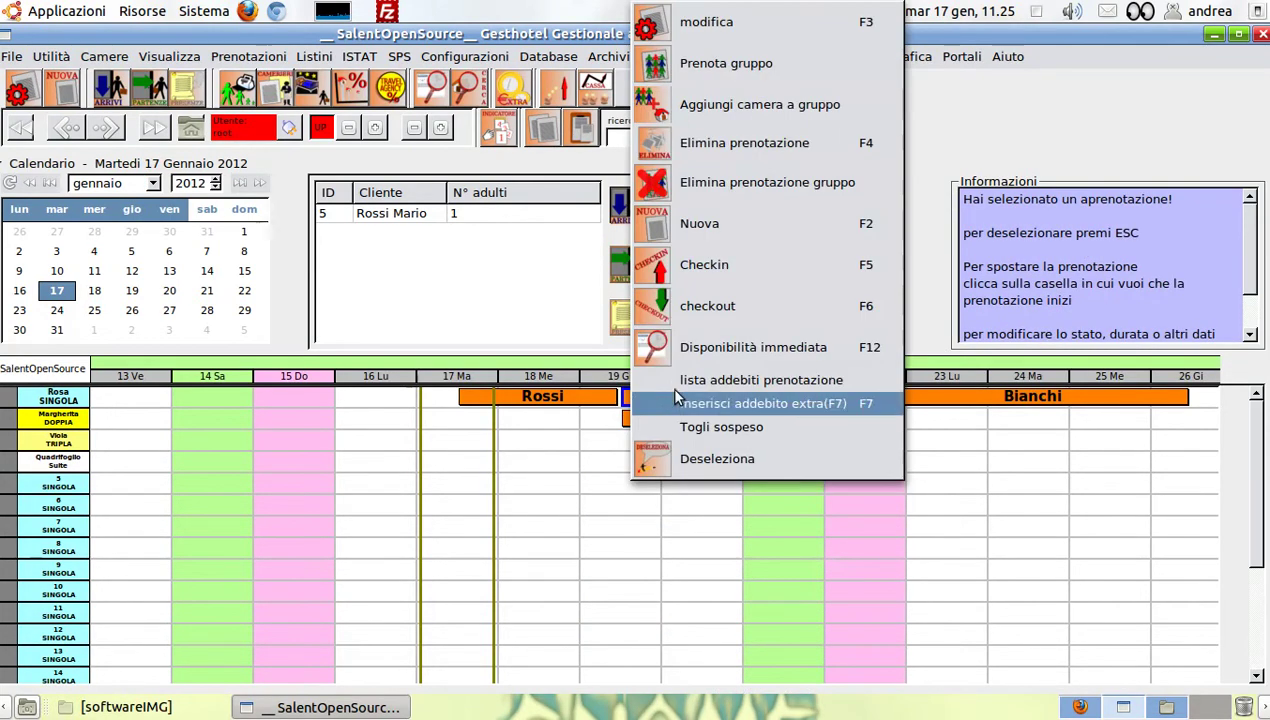
left_click(728, 35)
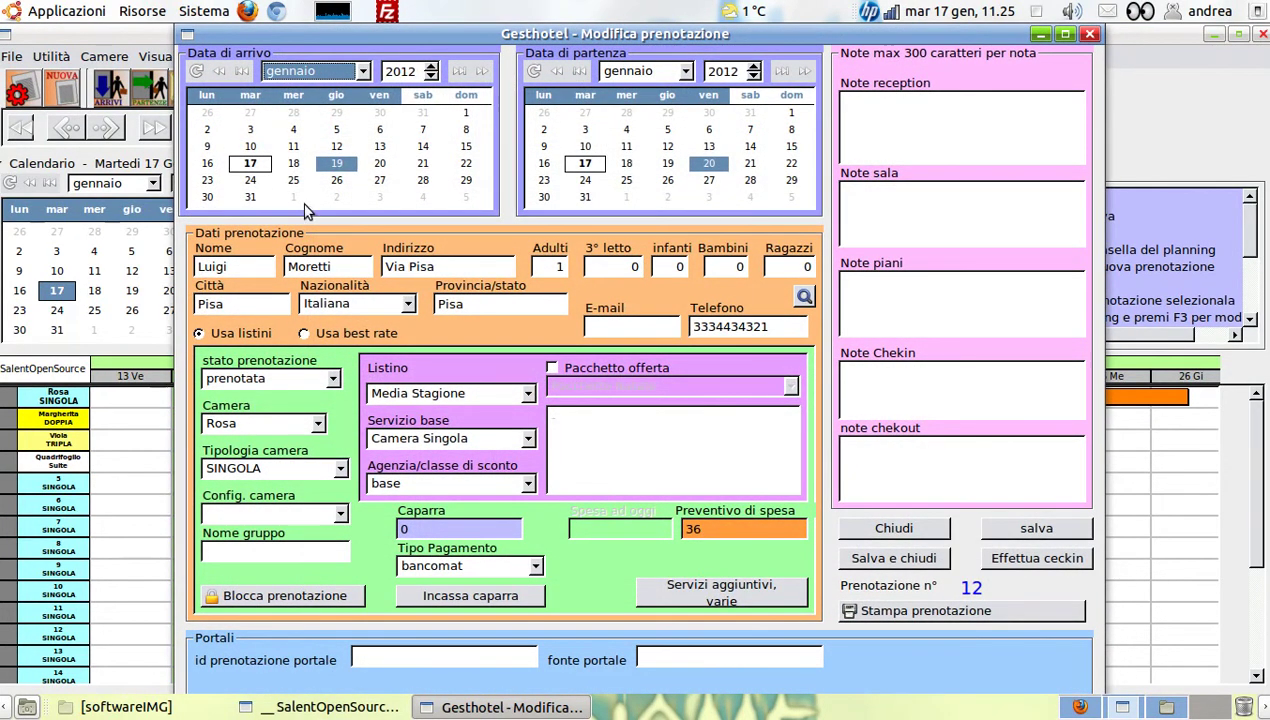
left_click(587, 184)
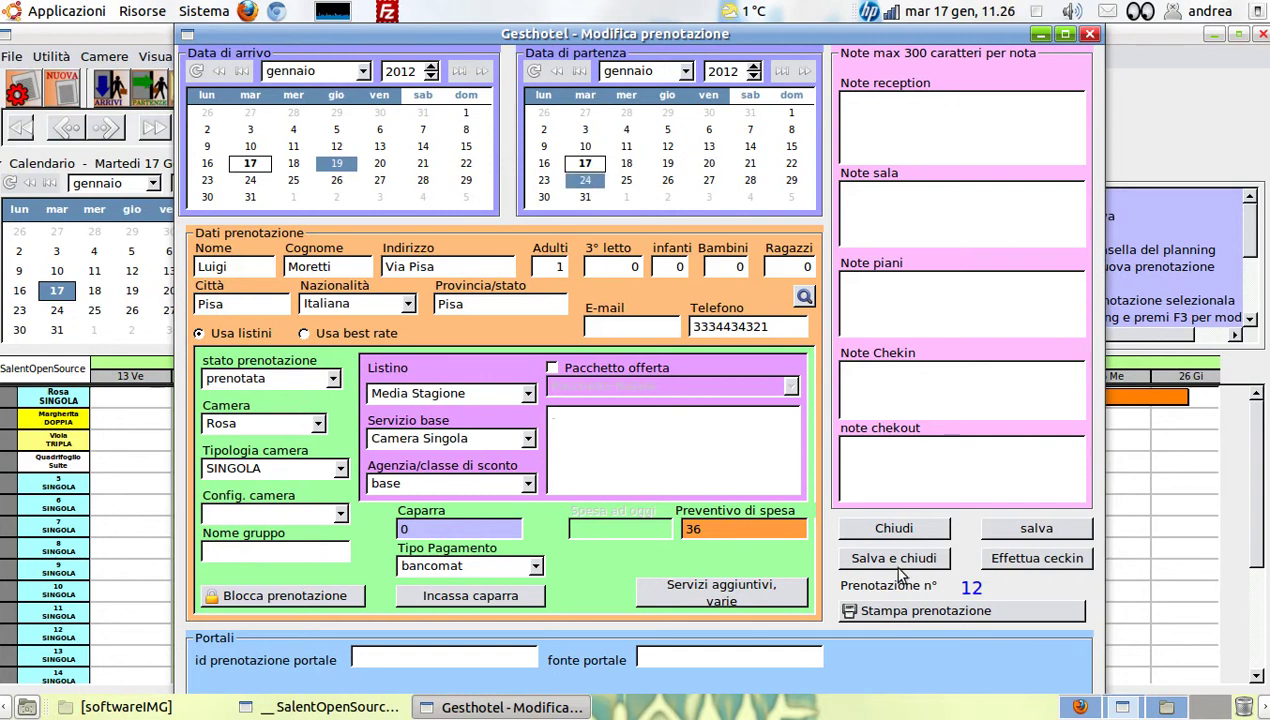
left_click(1030, 530)
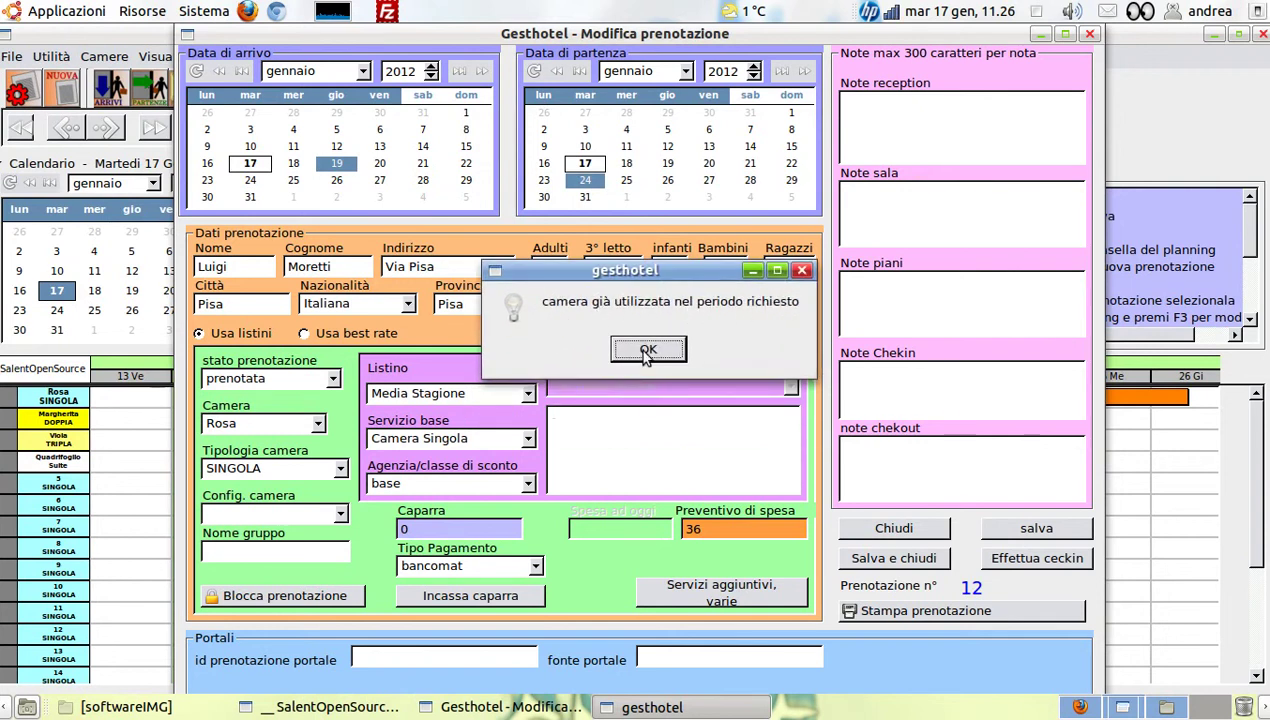
left_click(648, 350)
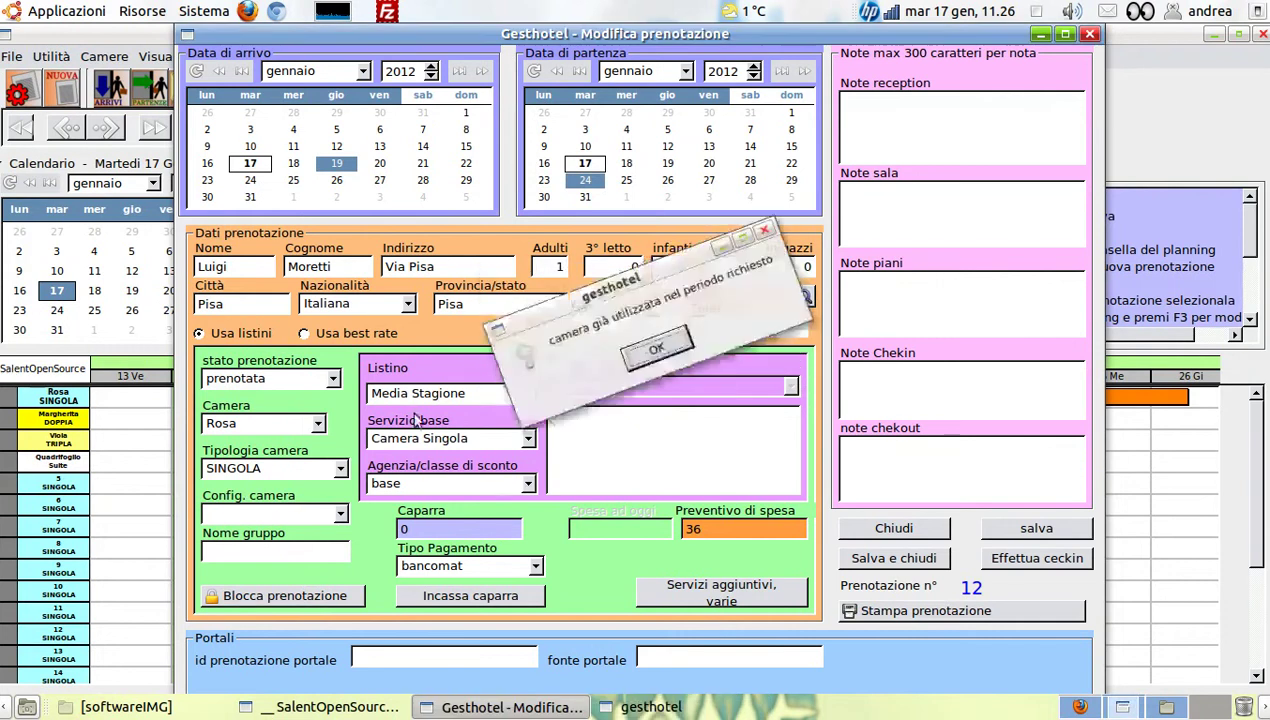
- Change the reservation's room to Viola, then save and close it
left_click(318, 424)
scroll(252, 450, "up", 4)
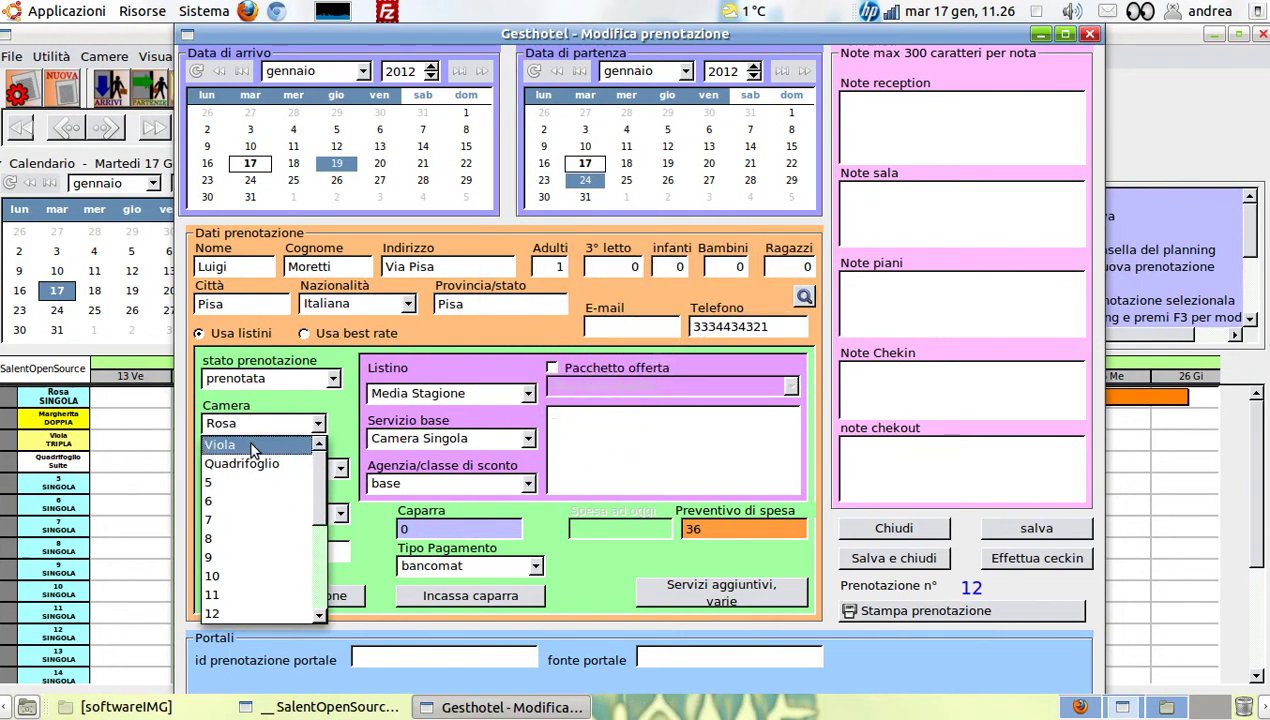
left_click(252, 445)
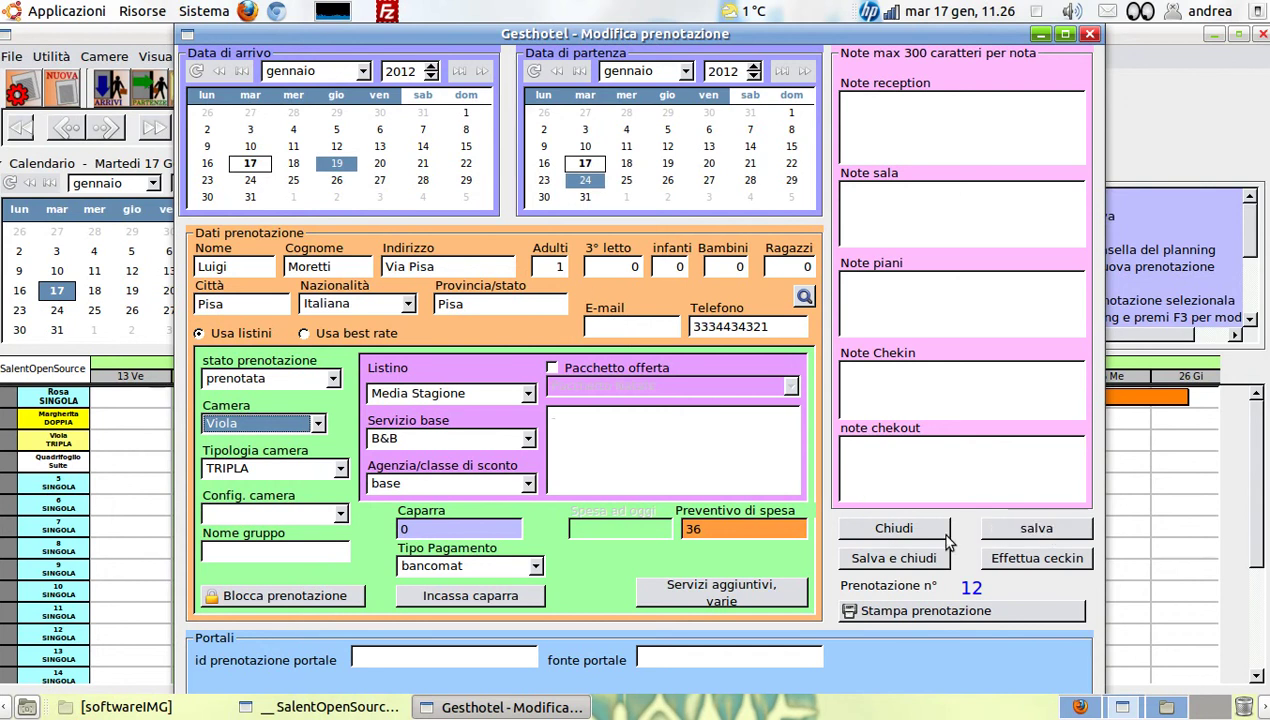
left_click(894, 534)
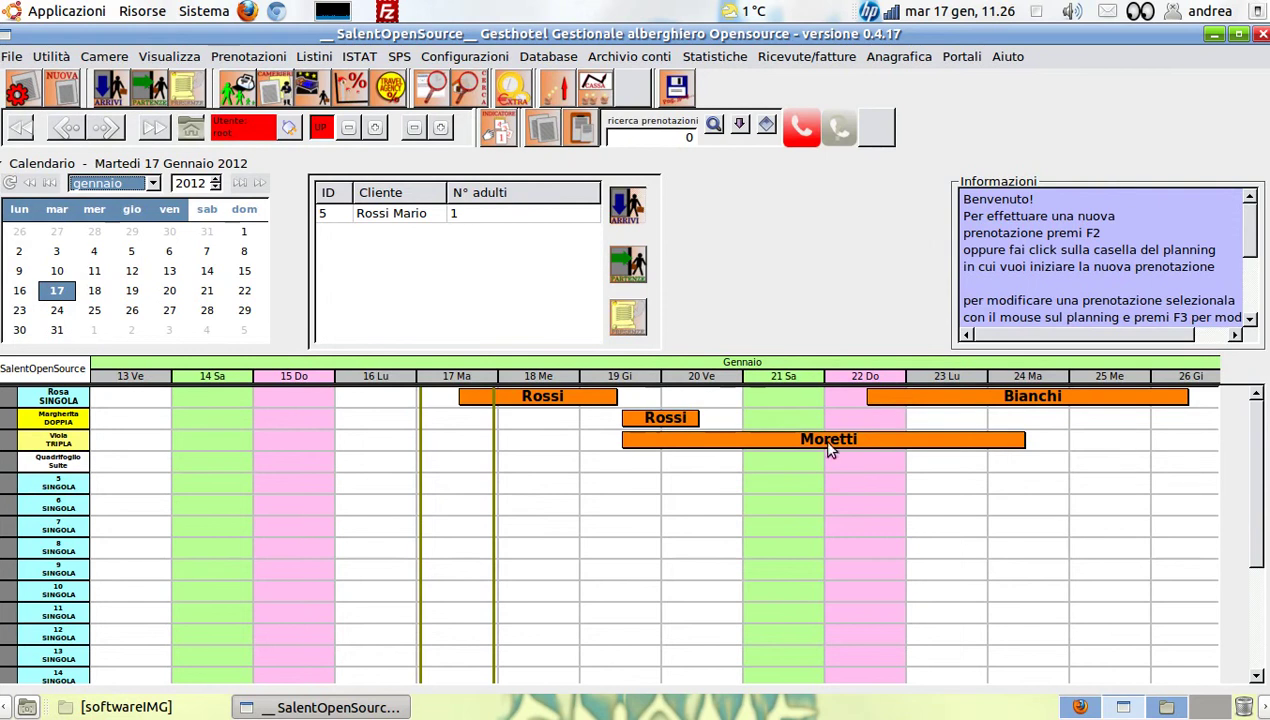
- Split the reservation in room Viola starting from Sunday 22 January 2012, then deselect it
left_click(871, 443)
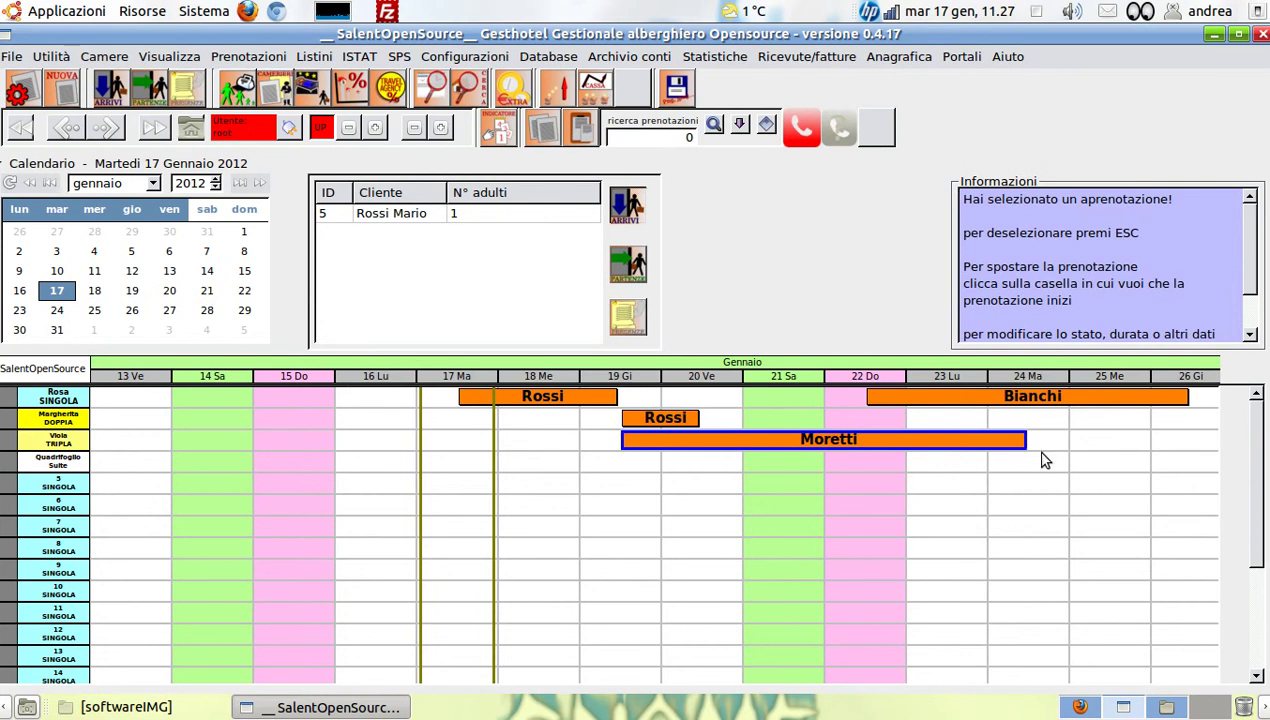
left_click(867, 440)
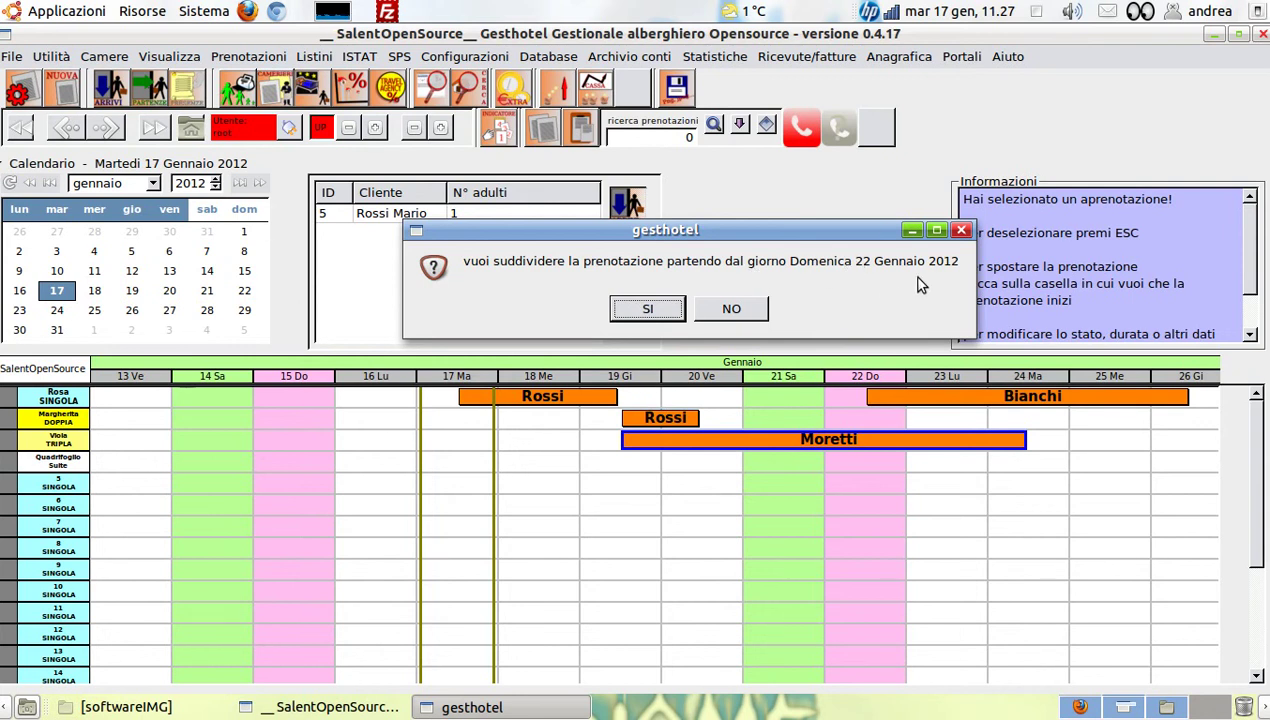
left_click(647, 311)
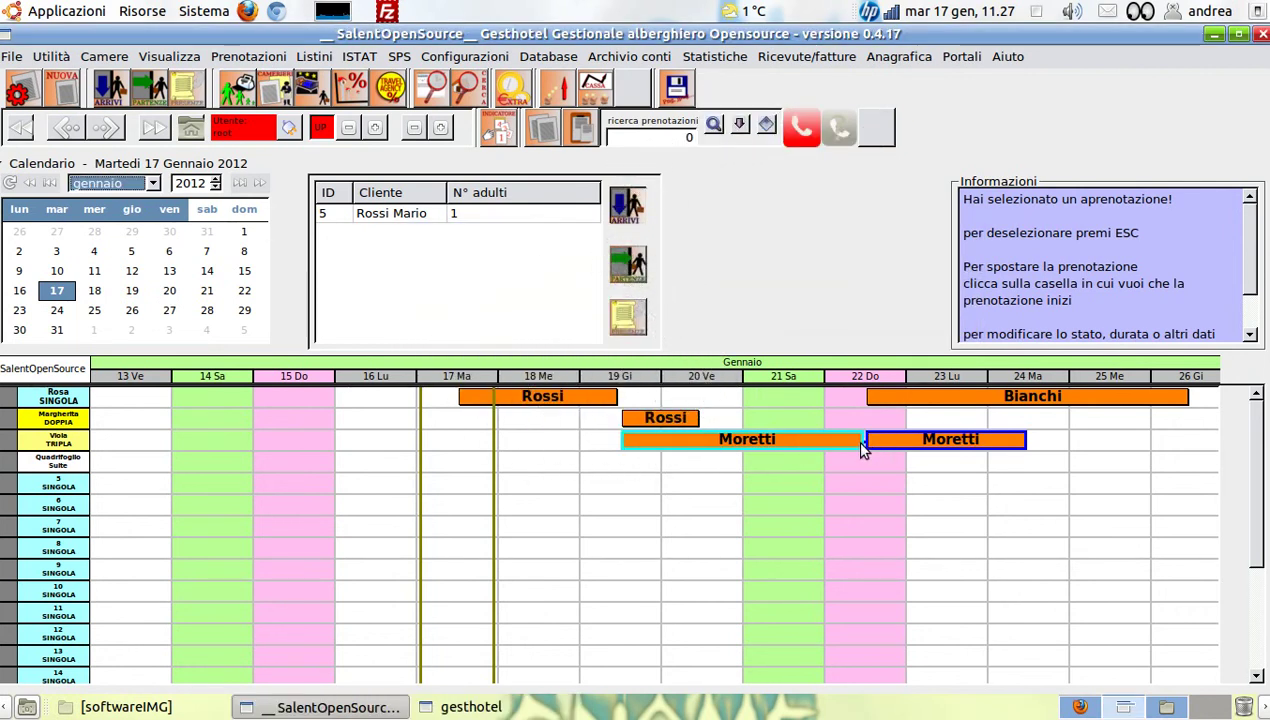
key("Escape")
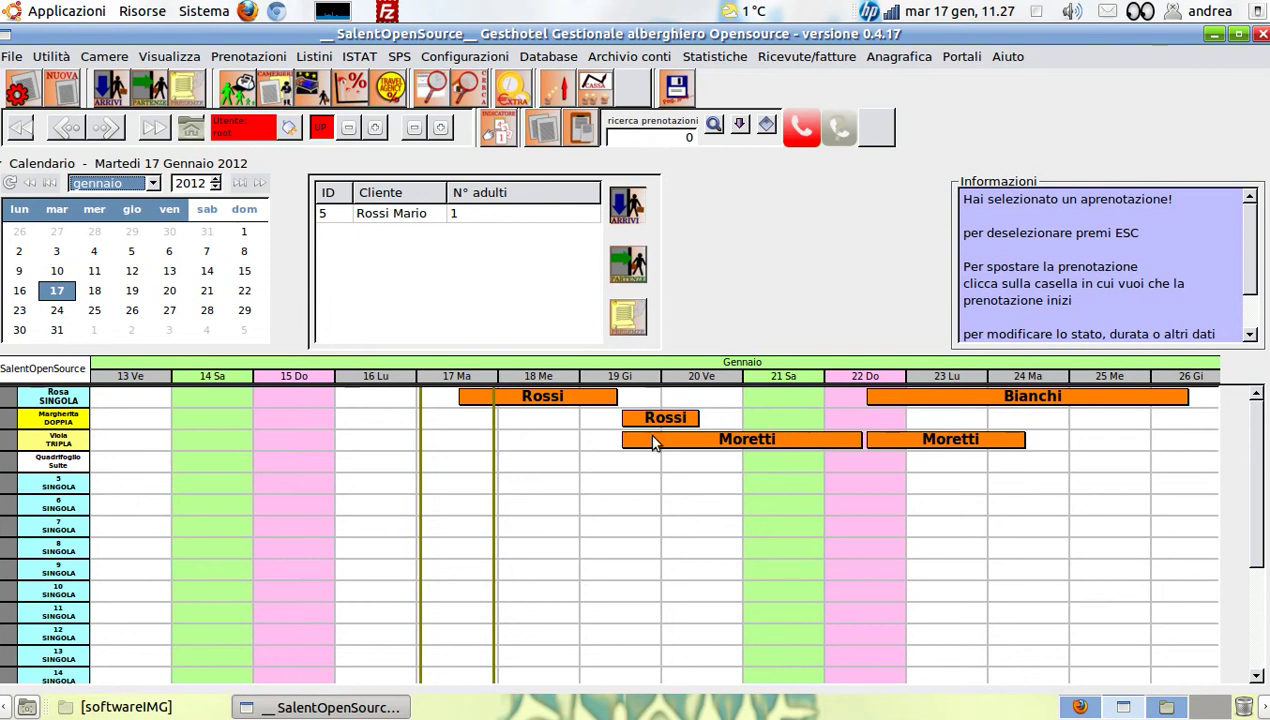
- Move the first segment of the split reservation to room Rosa from 19 January and select it to show its linked parts
left_click(789, 446)
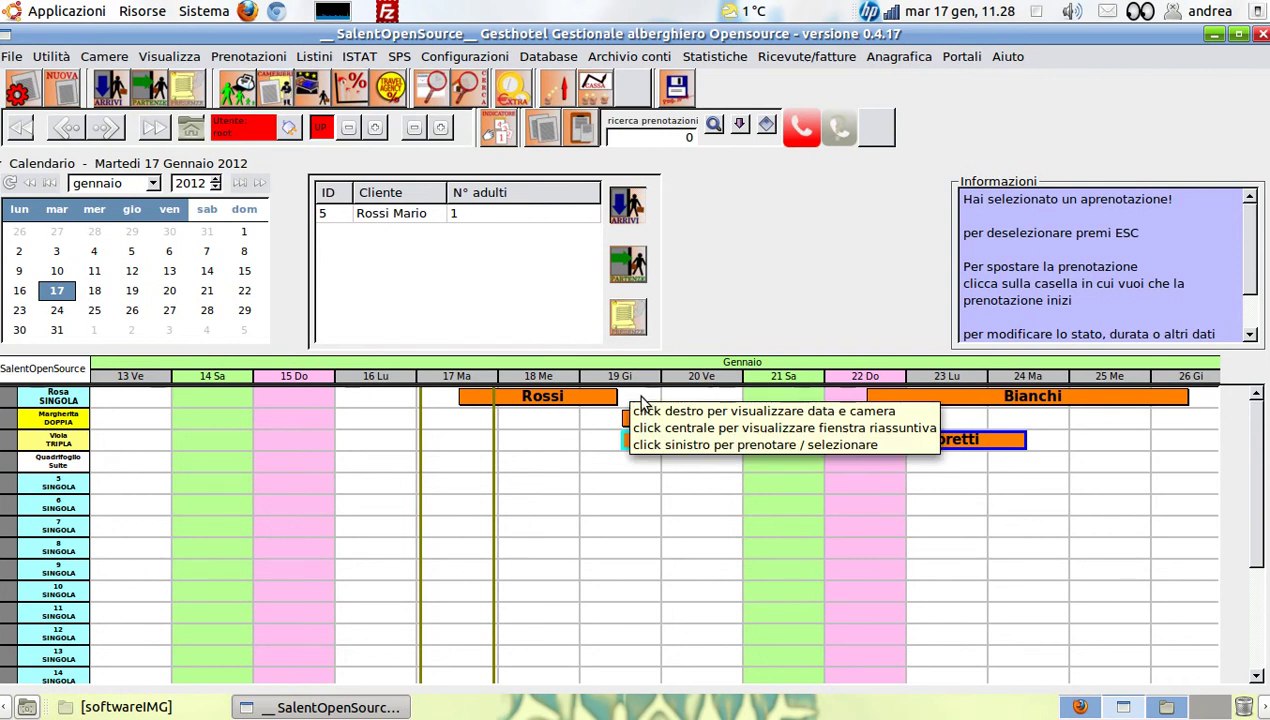
left_click(639, 399)
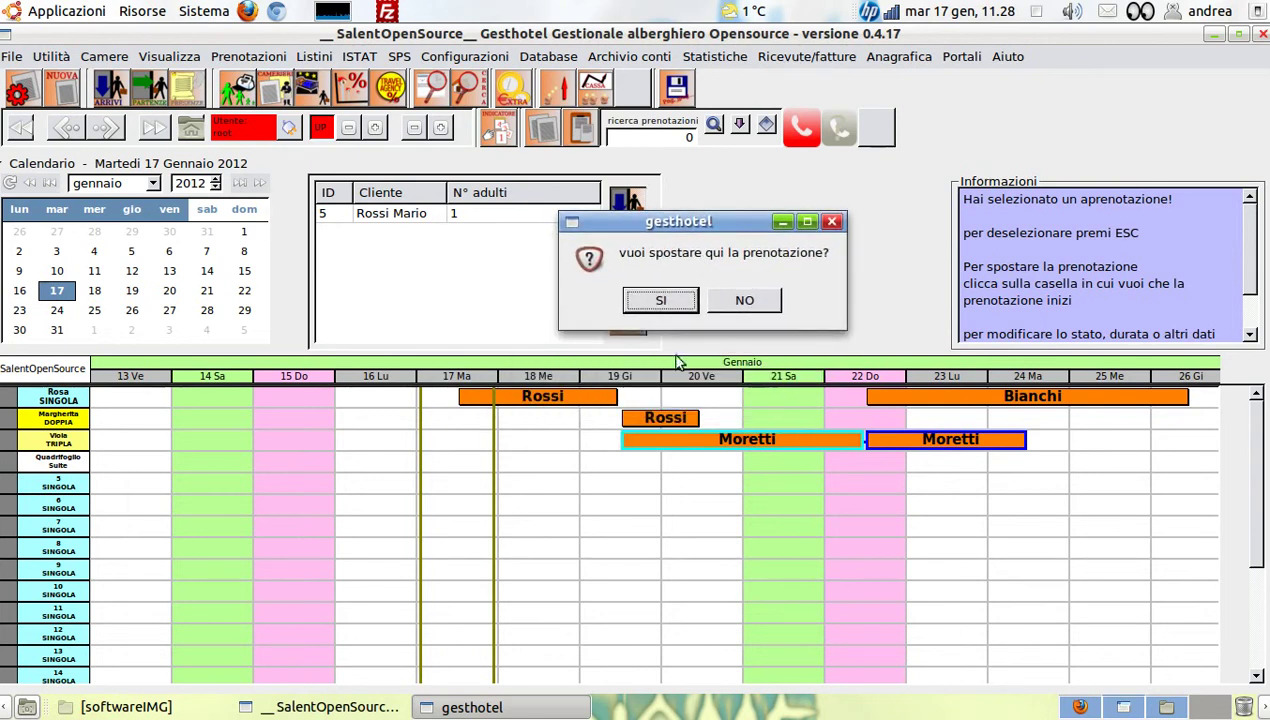
left_click(661, 300)
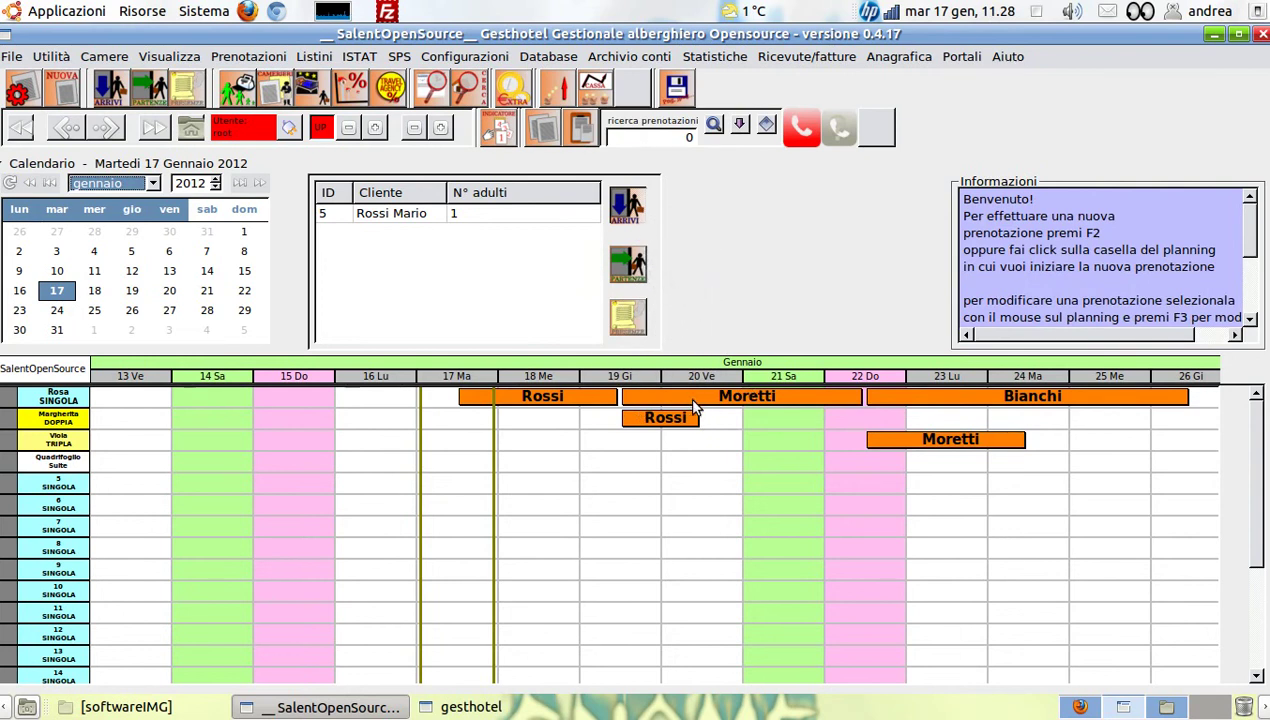
left_click(692, 400)
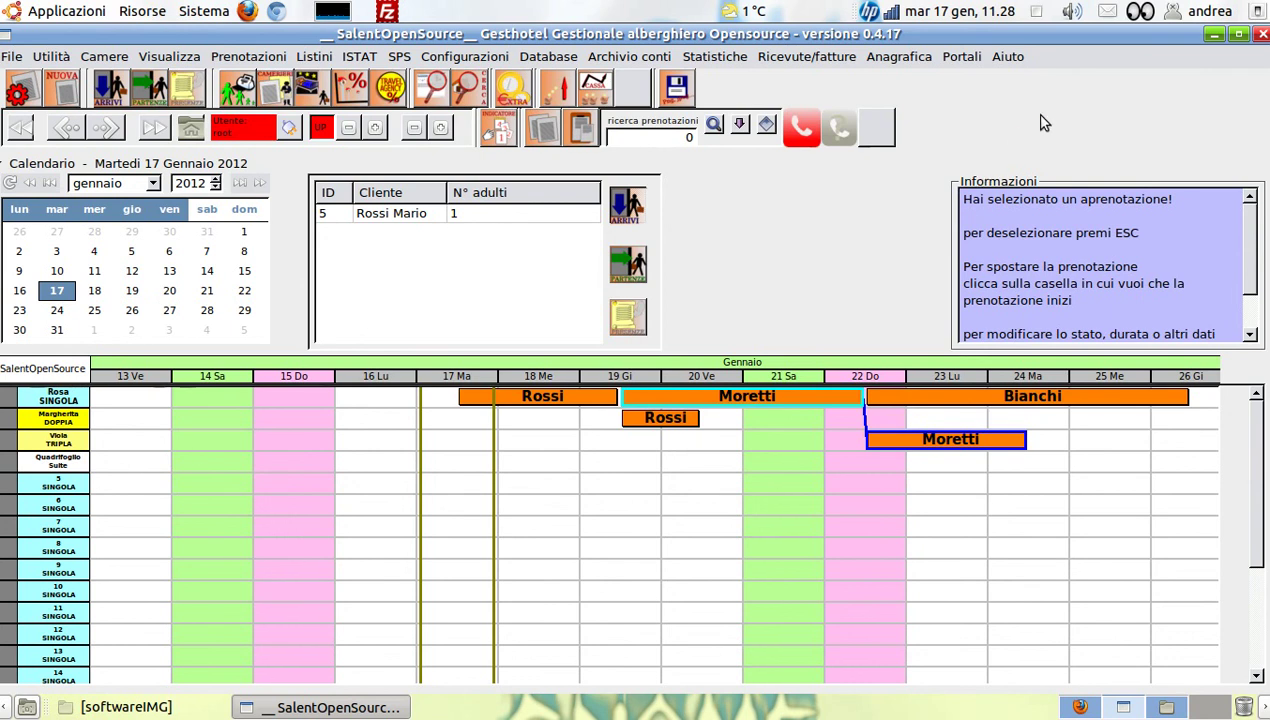
right_click(1036, 12)
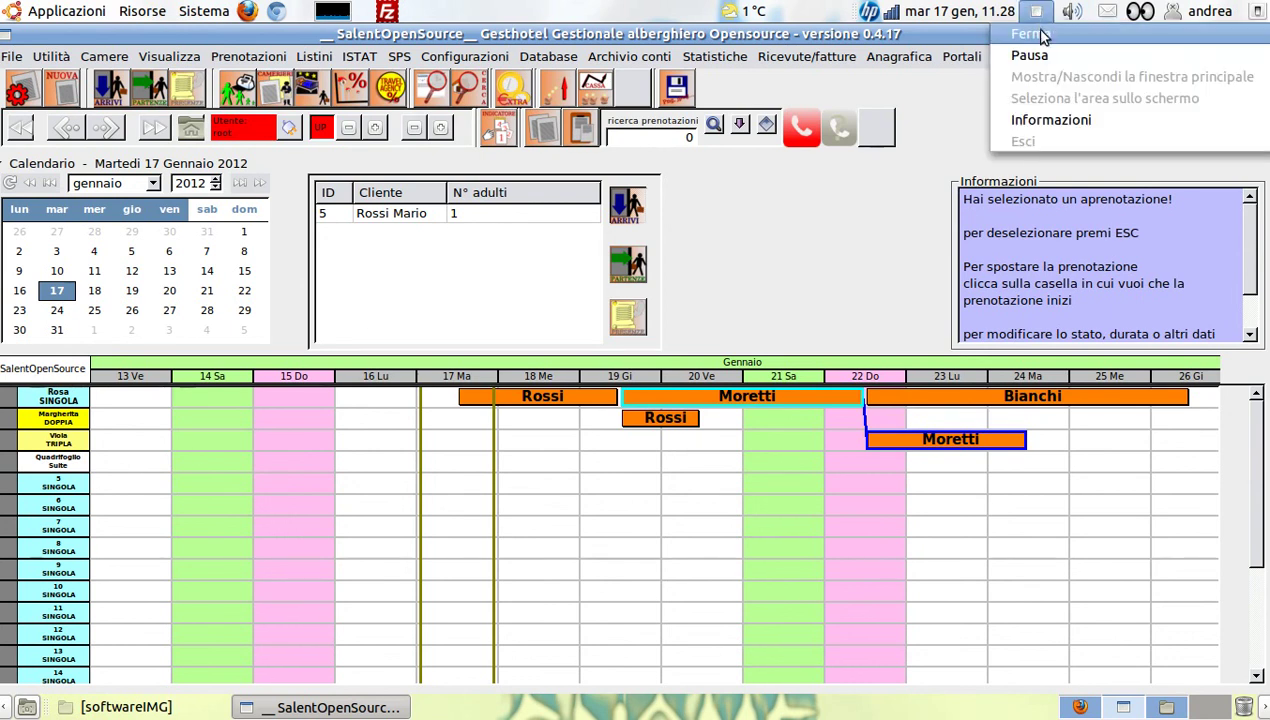